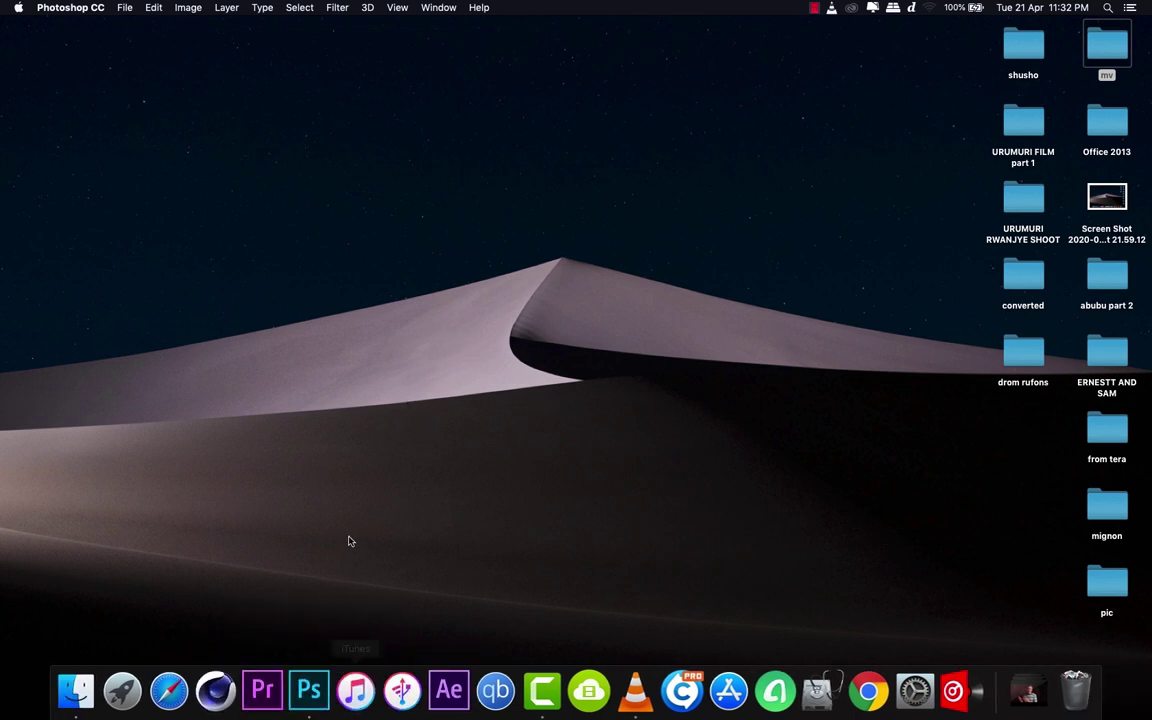
Bring Photoshop forward with DSC_0842.JPG and show the Filter menu
{"action": "left_click", "coordinate": [305, 690]}
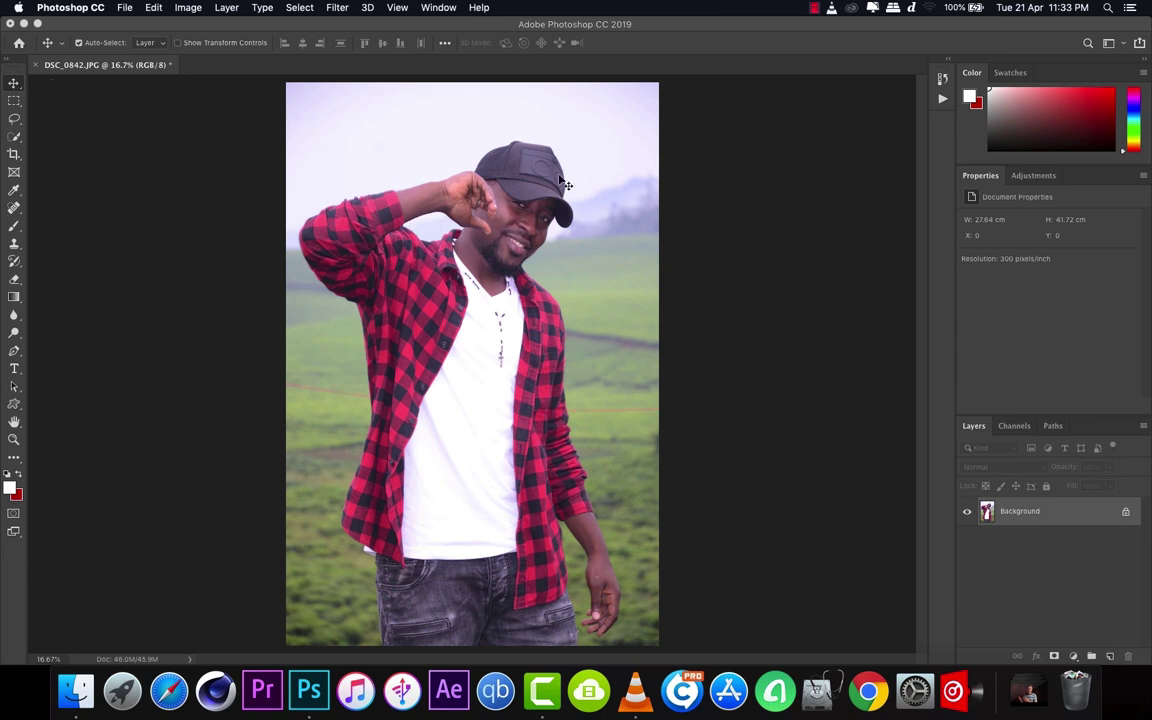
{"action": "left_click", "coordinate": [331, 8]}
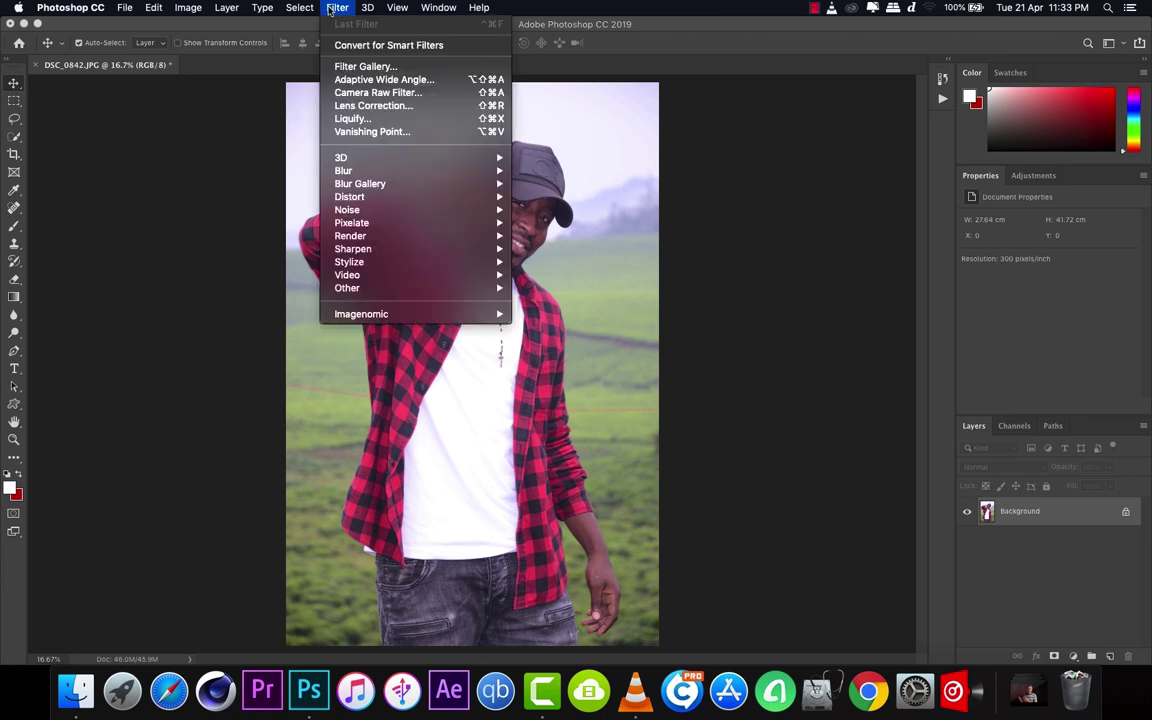
Load the machito.xmp preset in the Camera Raw Filter (Contrast +11, Clarity +12, Vibrance -11)
{"action": "left_click", "coordinate": [371, 95]}
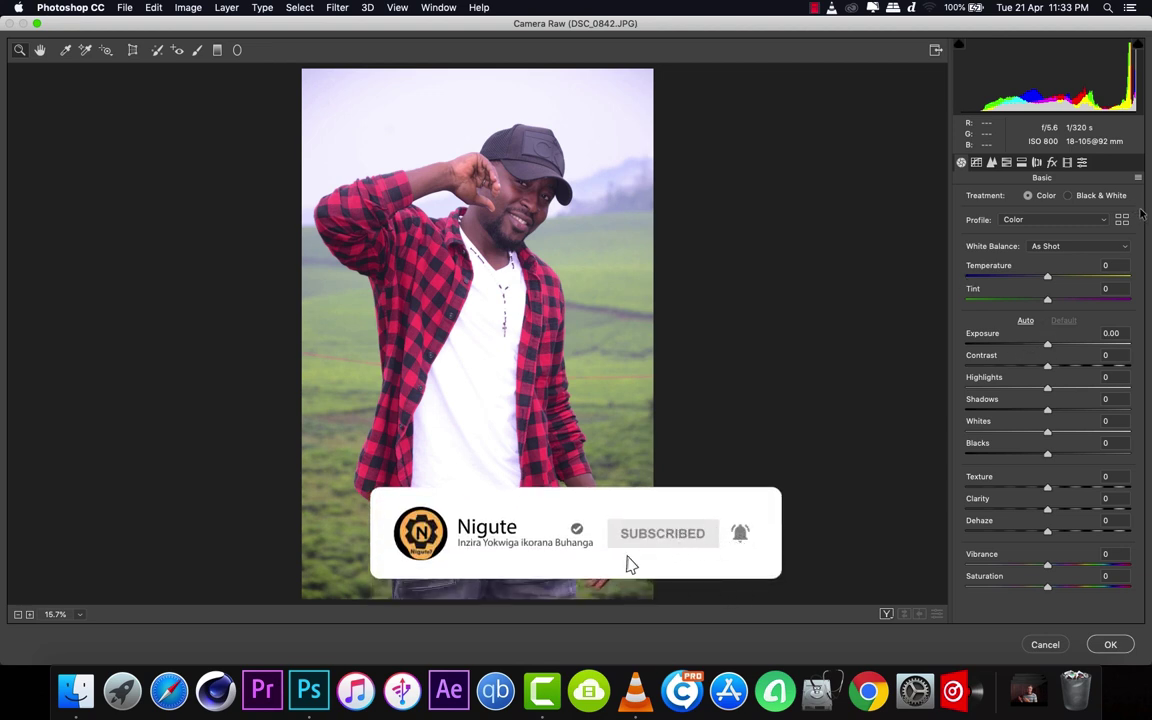
{"action": "left_click", "coordinate": [1138, 178]}
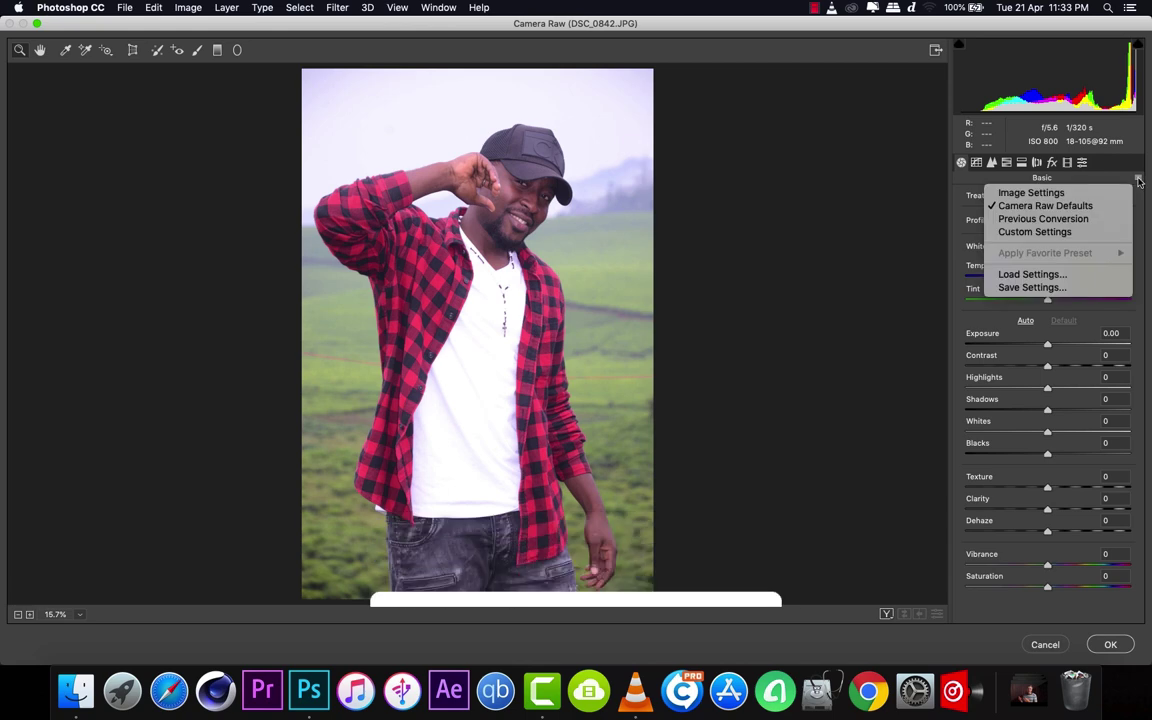
{"action": "left_click", "coordinate": [1047, 275]}
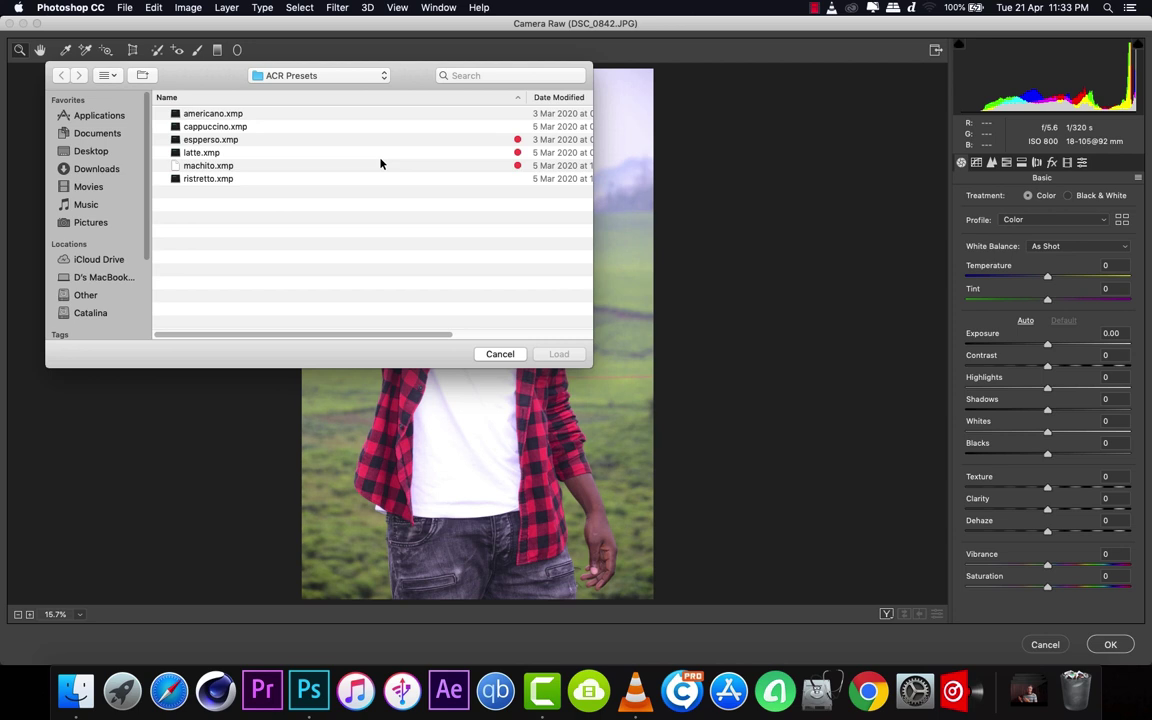
{"action": "left_click", "coordinate": [208, 165]}
{"action": "left_click", "coordinate": [559, 355]}
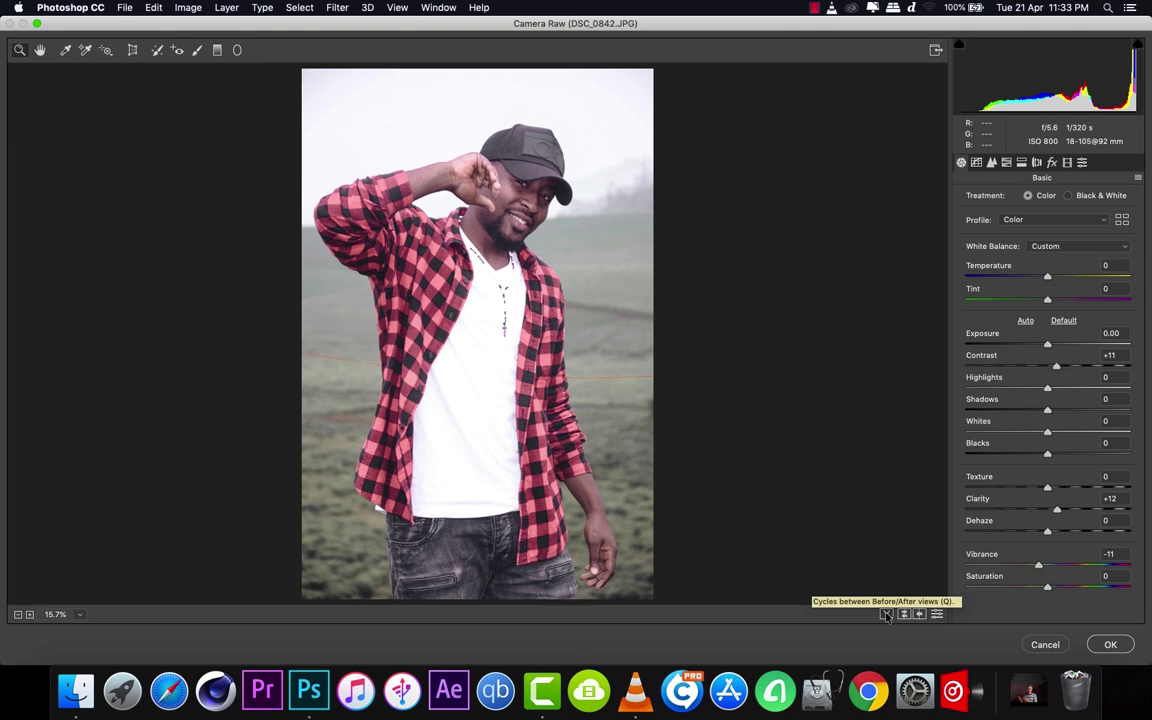
Show Before/After side by side, zoomed in twice and panned to the man's face and cap
{"action": "left_click", "coordinate": [886, 615]}
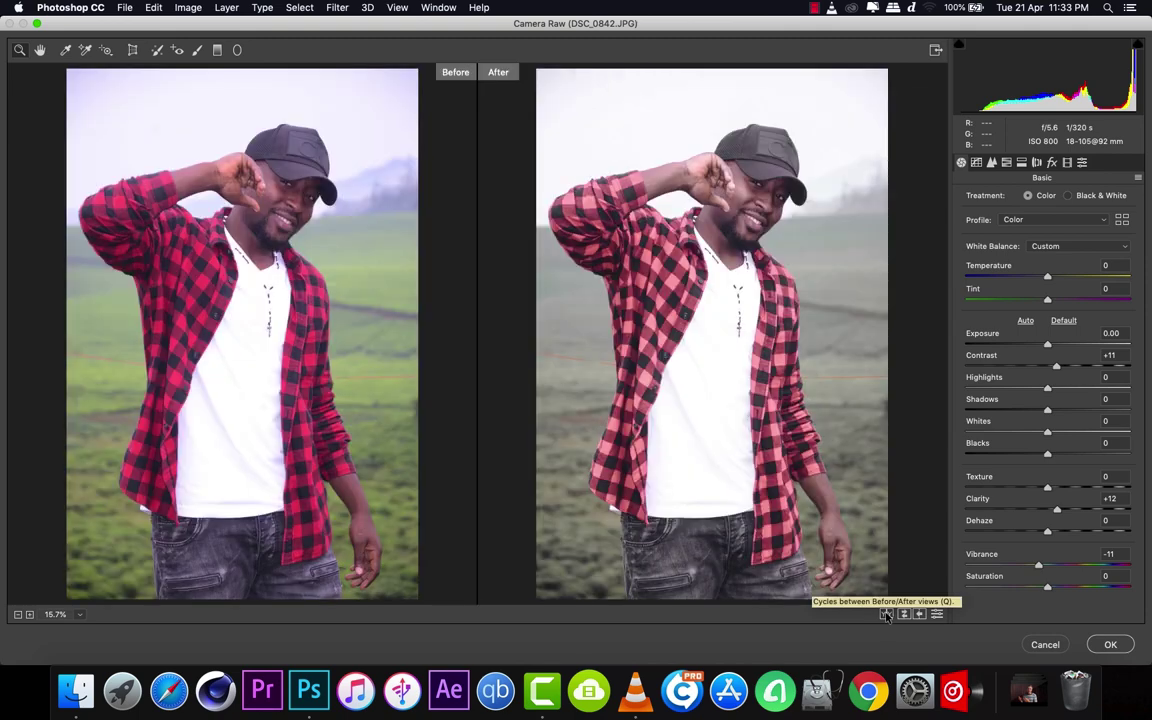
{"action": "left_click", "coordinate": [597, 288]}
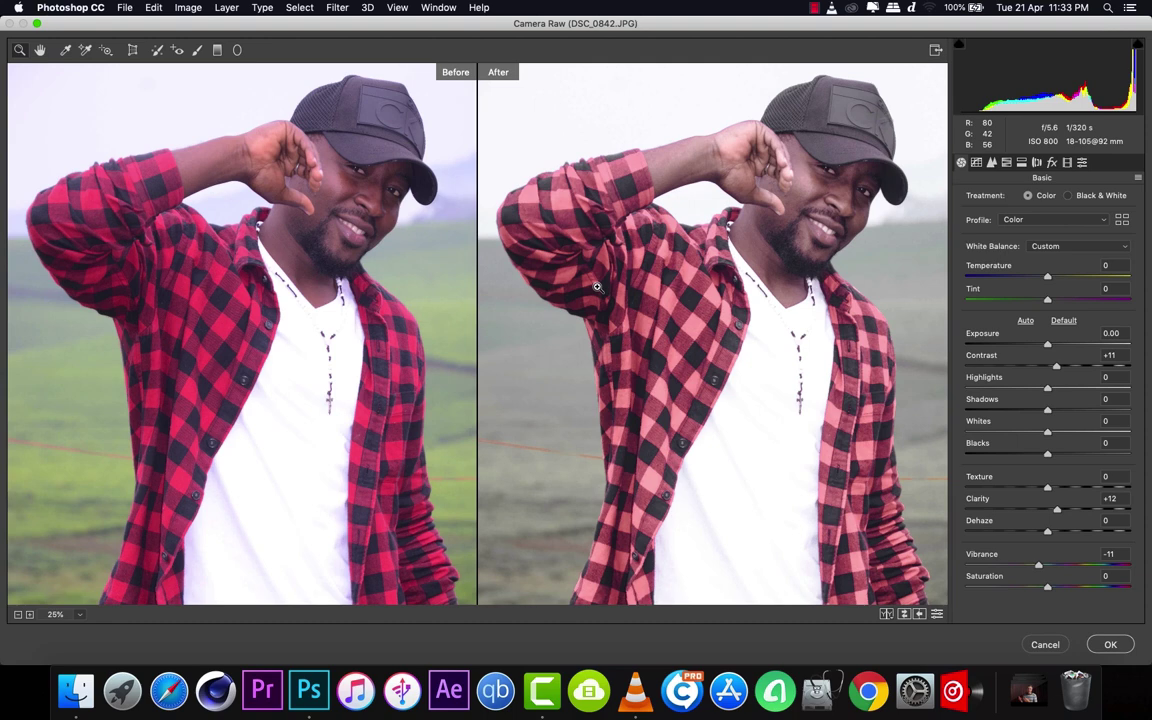
{"action": "left_click", "coordinate": [540, 258]}
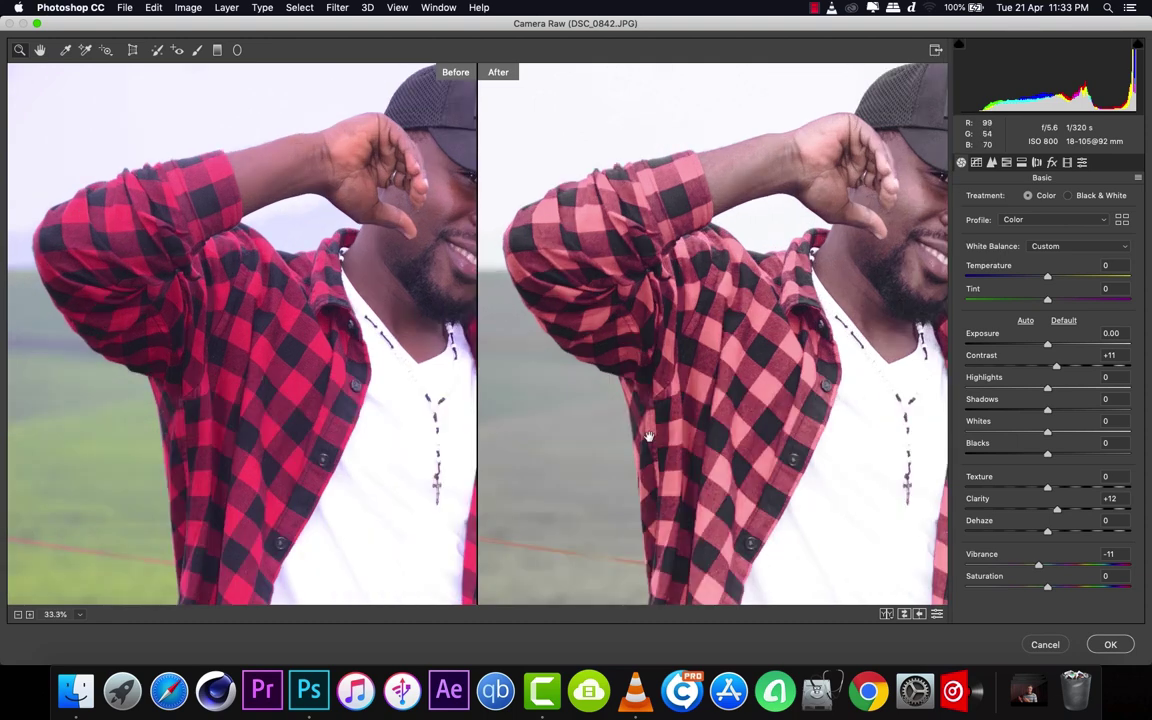
{"action": "left_click_drag", "start_coordinate": [643, 406], "coordinate": [455, 437]}
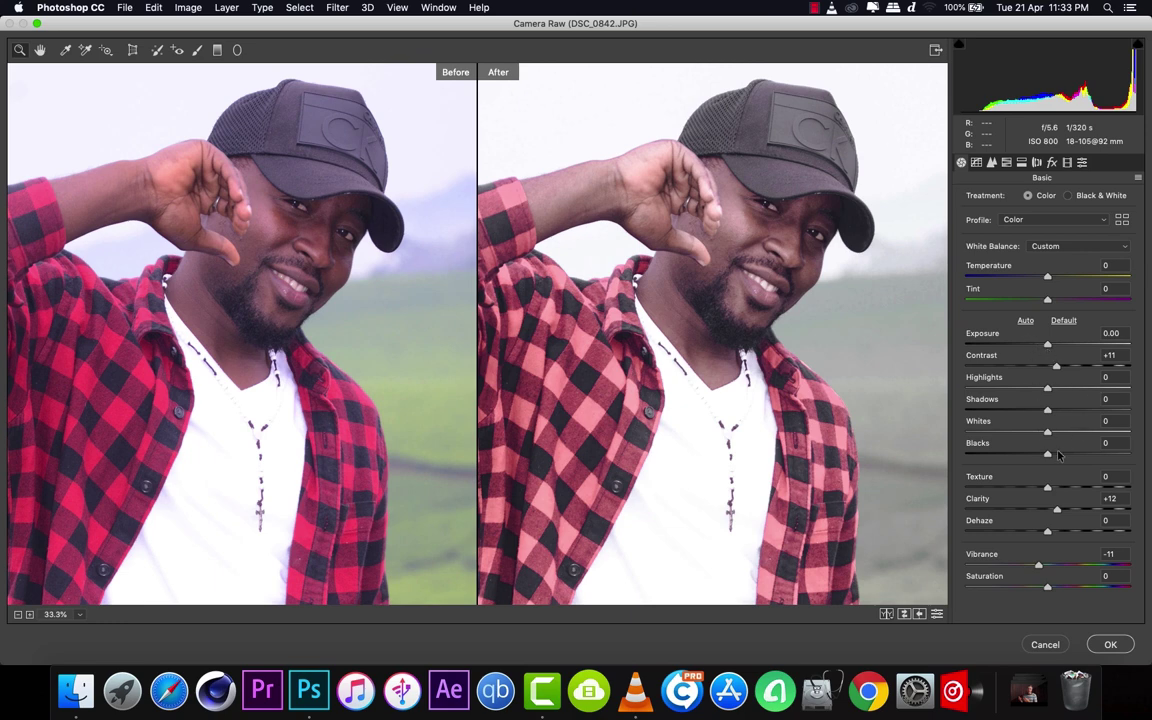
Apply Auto tones, then set Contrast +28, Whites -27 and Blacks -53
{"action": "left_click", "coordinate": [1025, 321]}
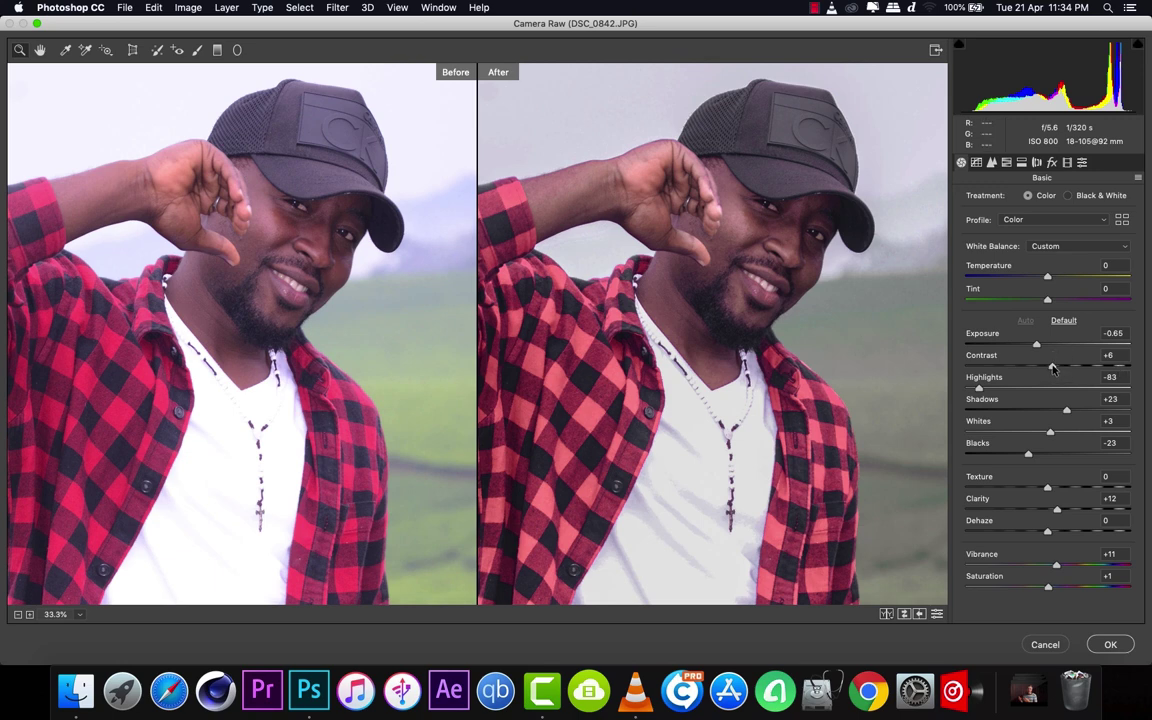
{"action": "left_click_drag", "start_coordinate": [1052, 368], "coordinate": [1070, 368]}
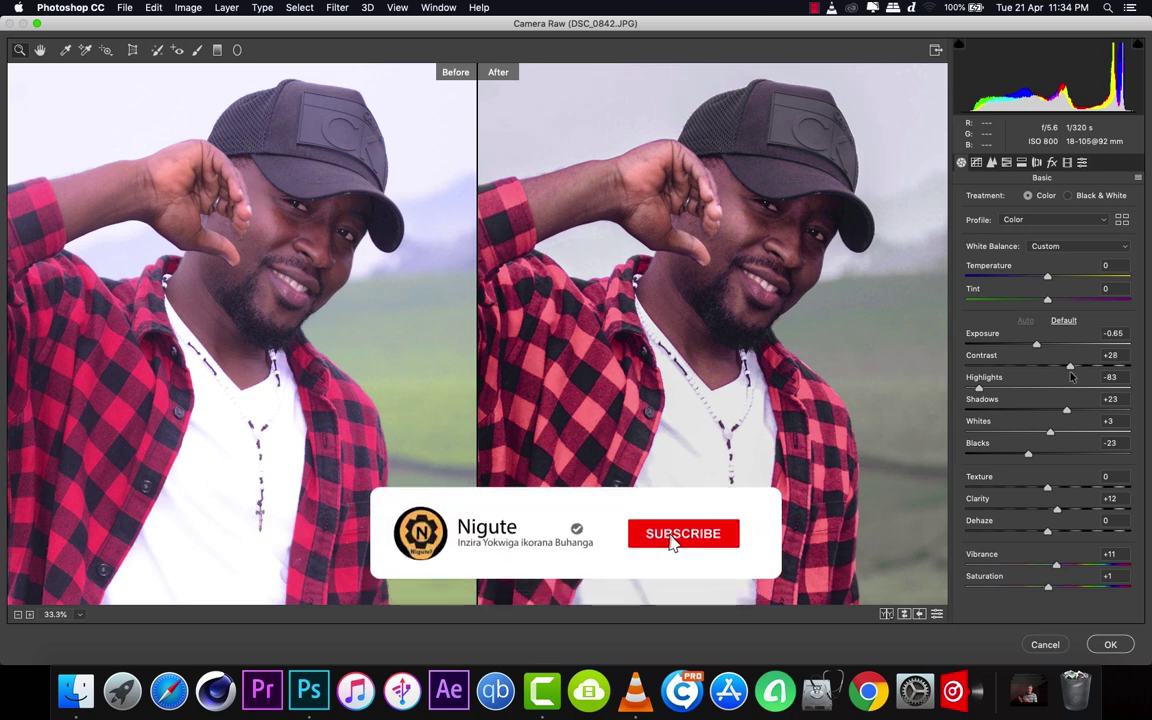
{"action": "mouse_move", "coordinate": [1070, 376]}
{"action": "left_mouse_down"}
{"action": "mouse_move", "coordinate": [1045, 412]}
{"action": "mouse_move", "coordinate": [1068, 412]}
{"action": "left_mouse_up"}
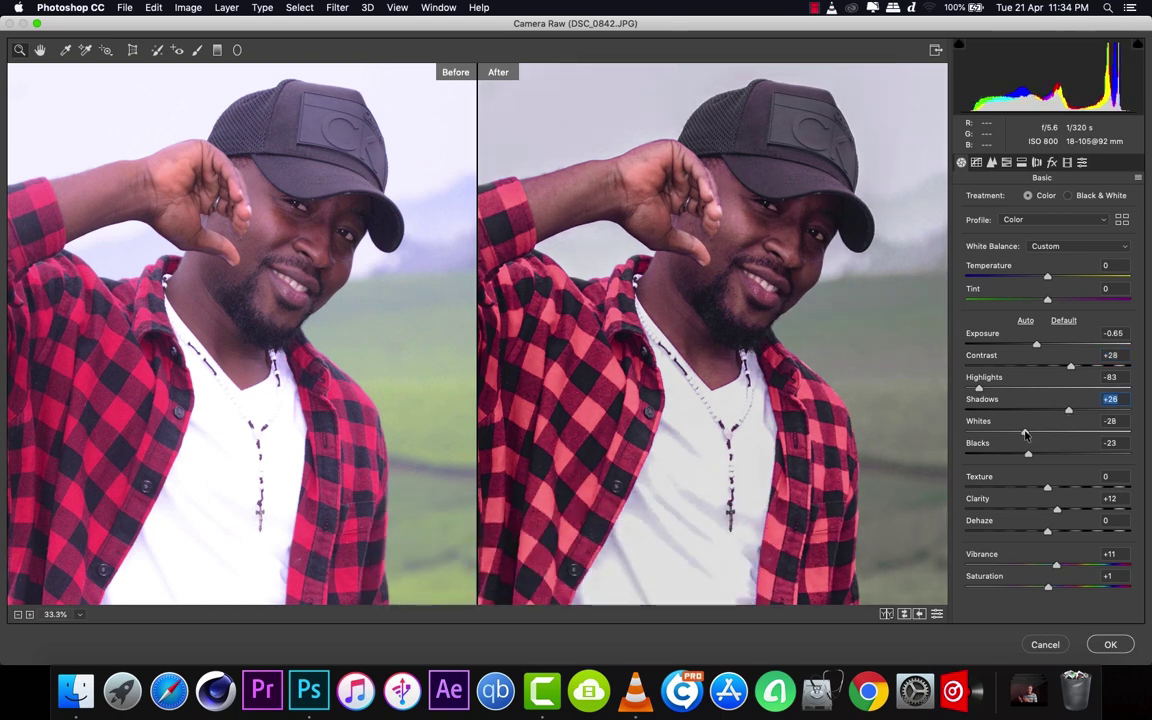
{"action": "mouse_move", "coordinate": [1049, 433]}
{"action": "left_mouse_down"}
{"action": "mouse_move", "coordinate": [1025, 437]}
{"action": "mouse_move", "coordinate": [1039, 459]}
{"action": "mouse_move", "coordinate": [1002, 458]}
{"action": "left_mouse_up"}
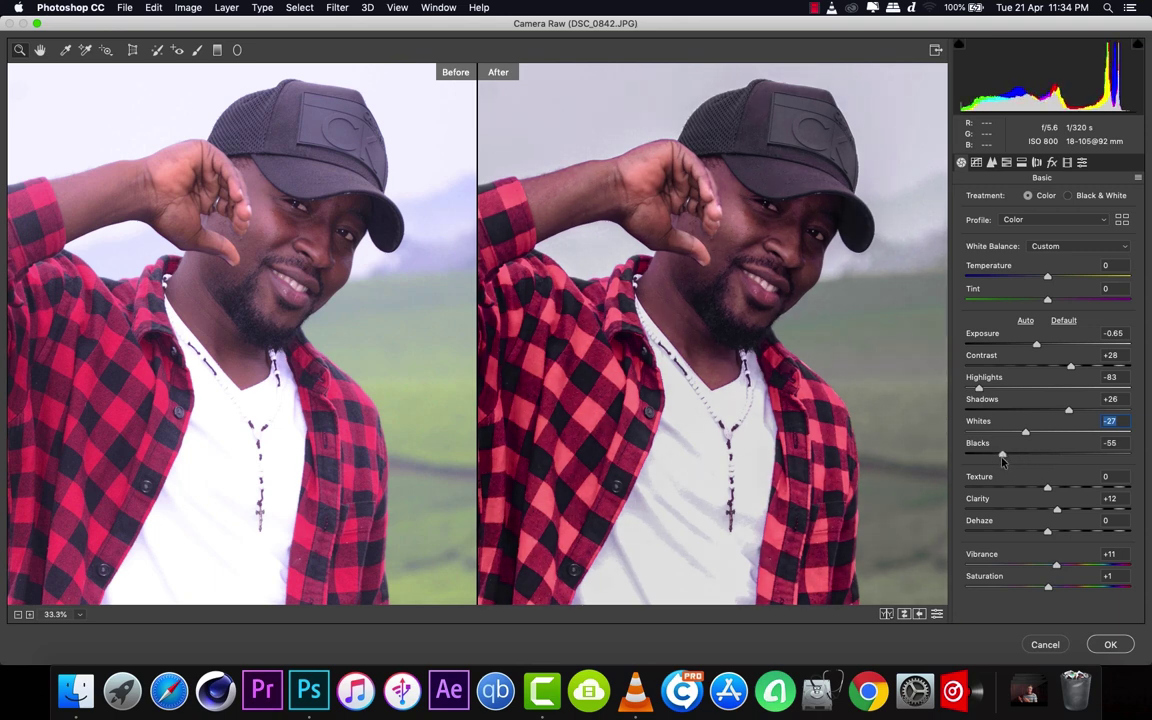
{"action": "left_click_drag", "start_coordinate": [1002, 459], "coordinate": [1005, 463]}
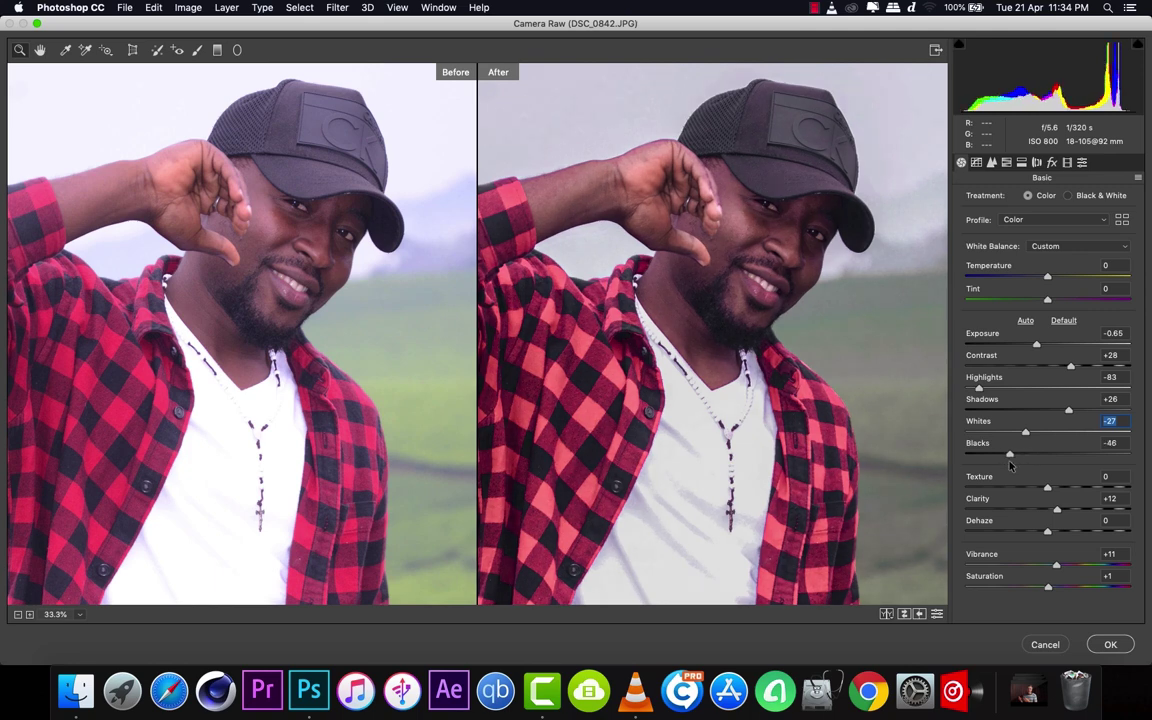
{"action": "key", "text": "Tab"}
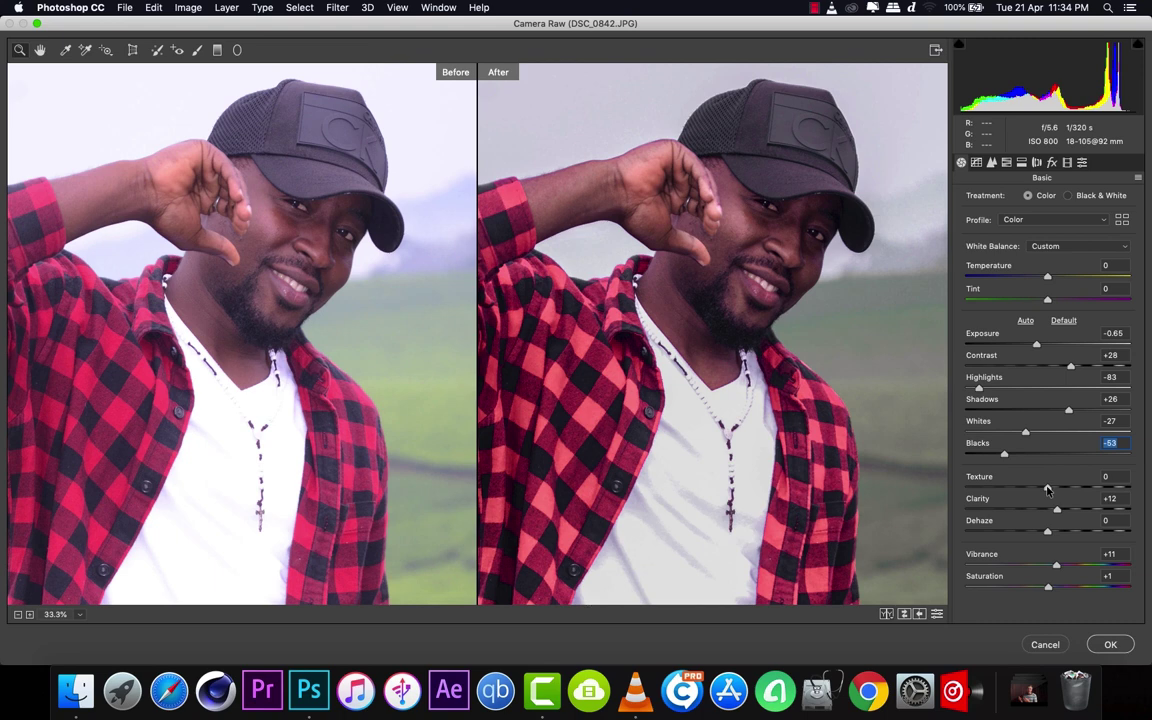
Lower Texture to -65 and raise Clarity to +42
{"action": "left_click_drag", "start_coordinate": [1047, 488], "coordinate": [994, 489]}
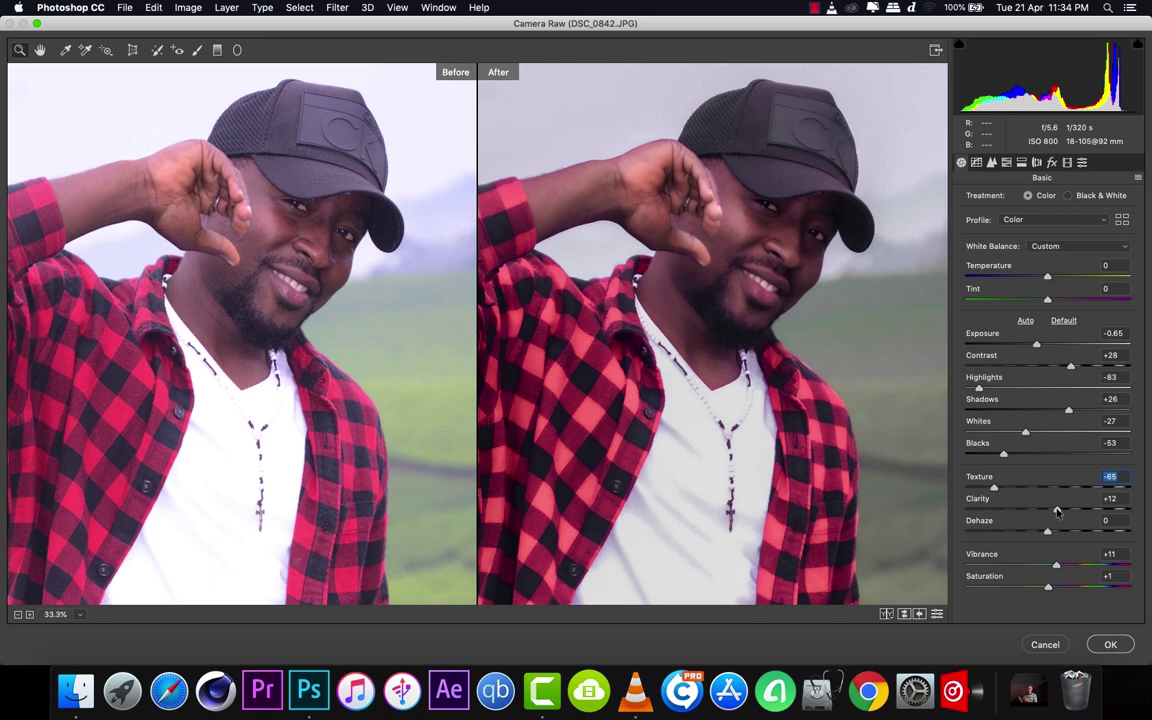
{"action": "left_click_drag", "start_coordinate": [1057, 512], "coordinate": [1082, 522]}
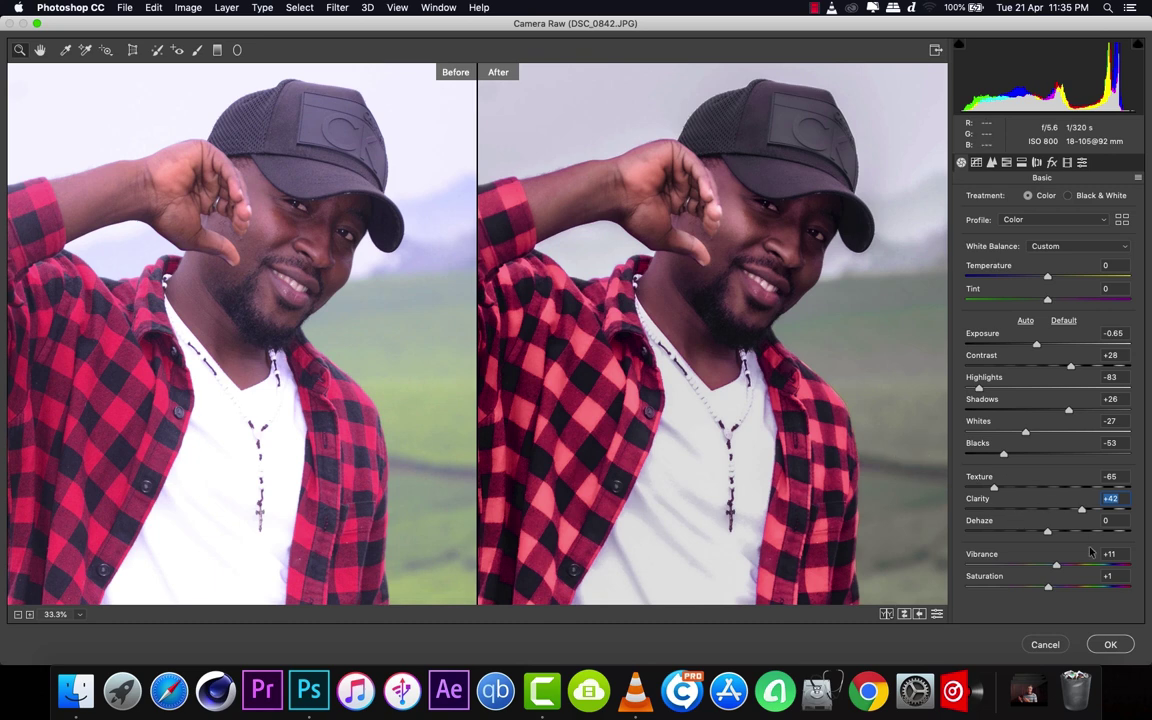
Apply the Camera Raw edits and scroll the canvas horizontally
{"action": "left_click", "coordinate": [1136, 644]}
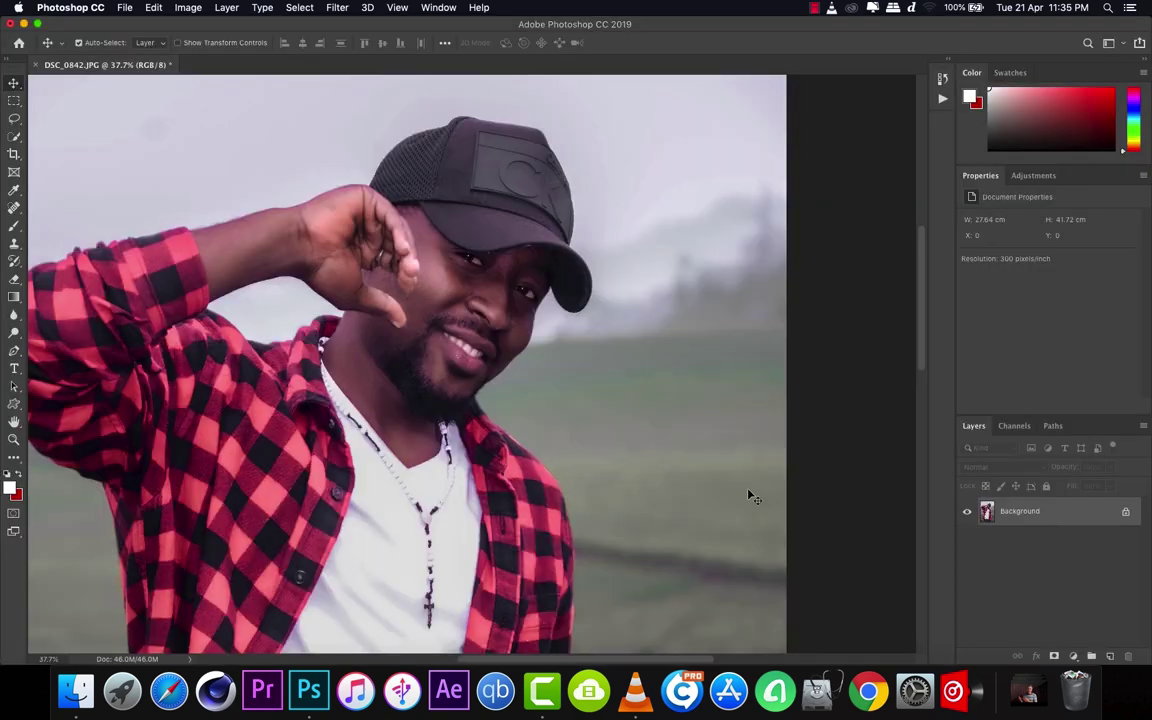
{"action": "left_click_drag", "start_coordinate": [639, 661], "coordinate": [610, 667]}
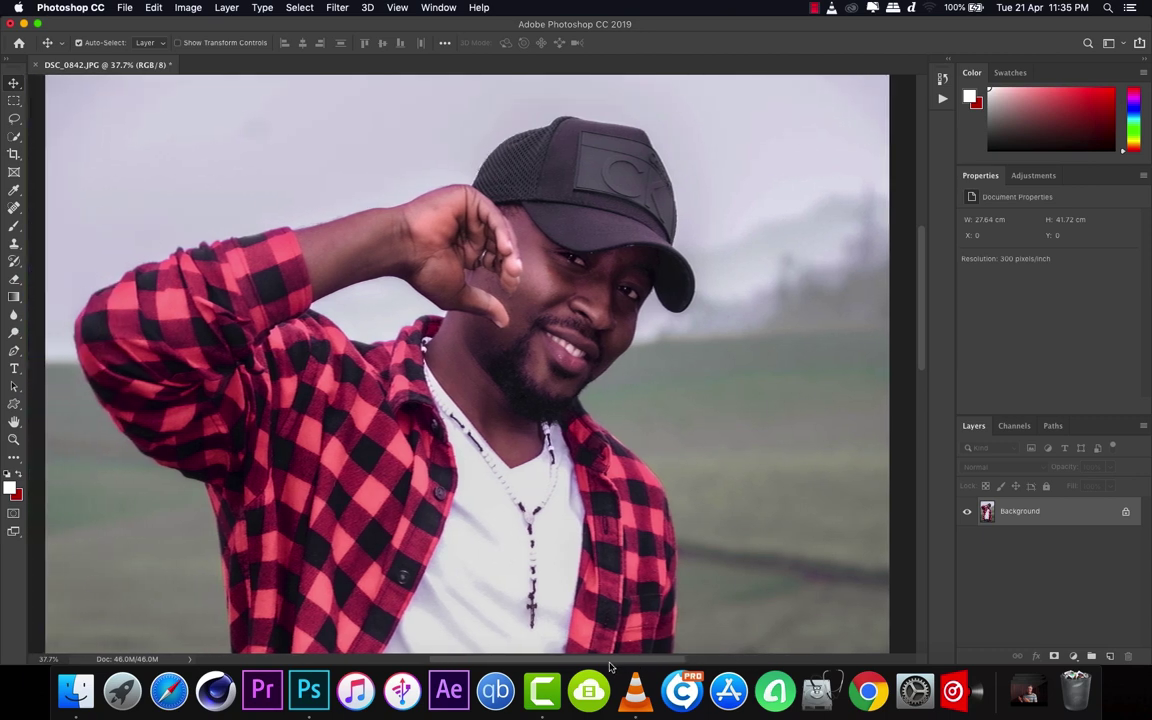